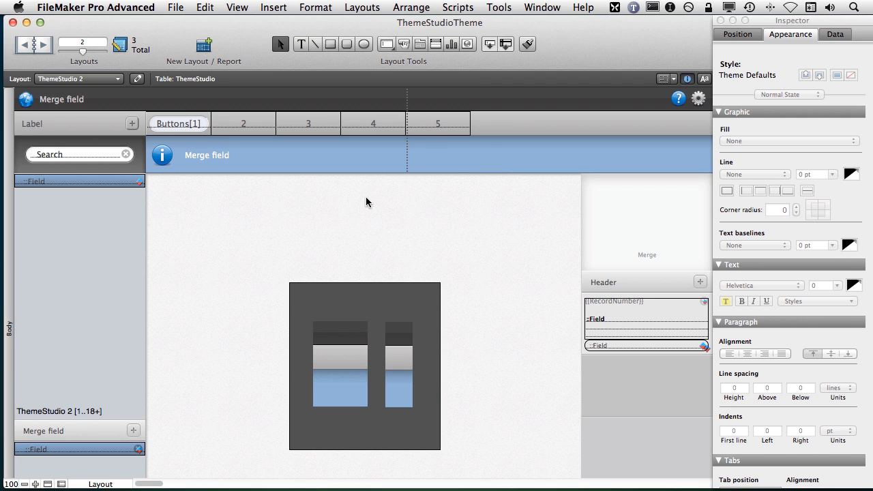
Step: Examine the fill settings of the Body part, the narrow image-filled object and the stacked gradient blocks beside it
left_click(9, 186)
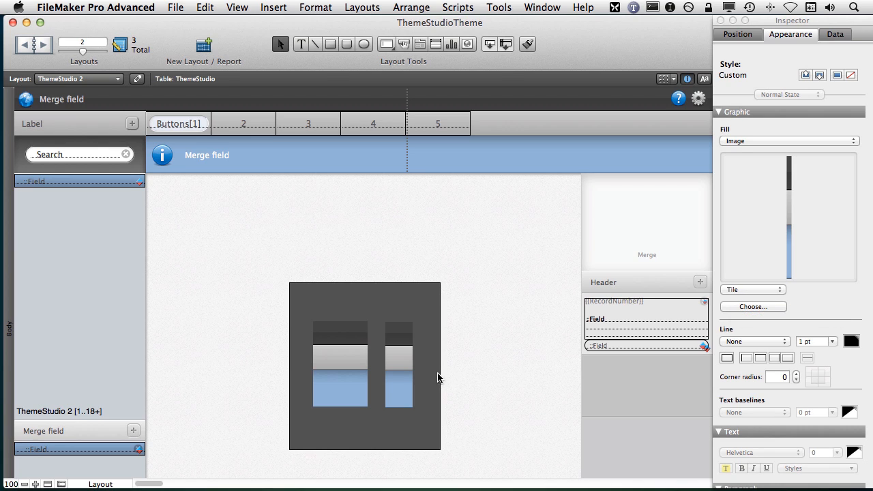
left_click(393, 345)
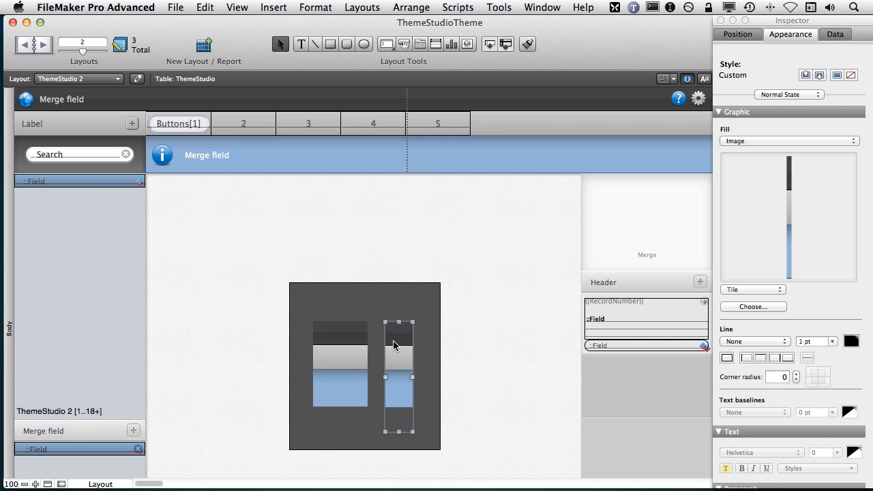
left_click(350, 343)
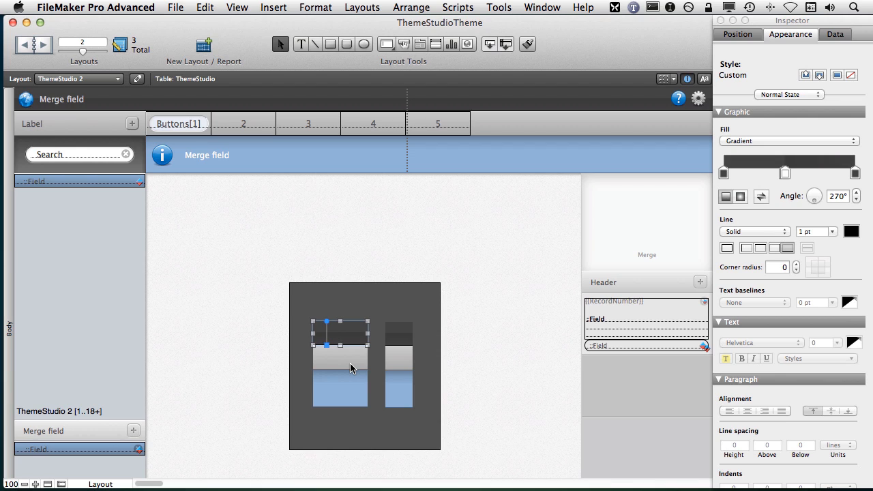
left_click(350, 360)
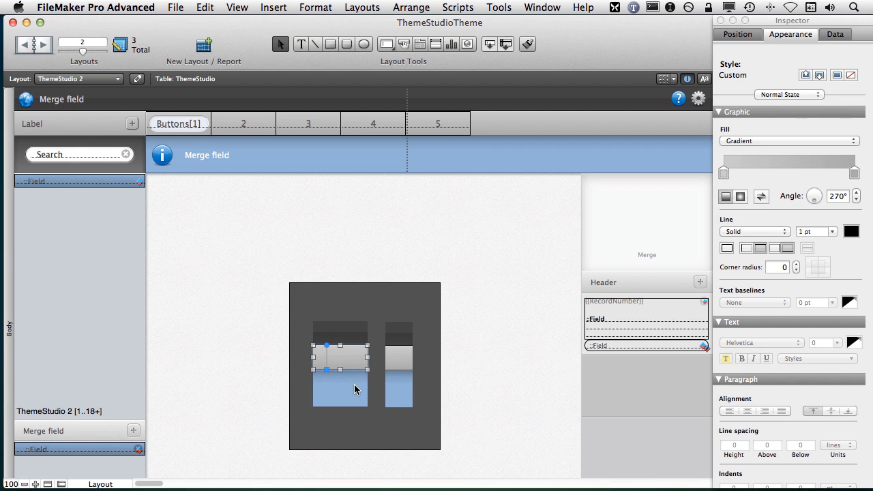
left_click(357, 382)
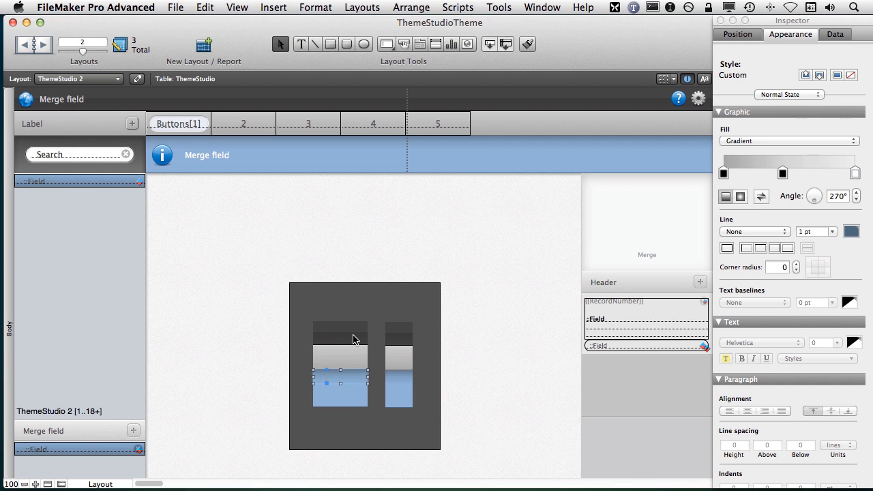
left_click(352, 339)
left_click(354, 360)
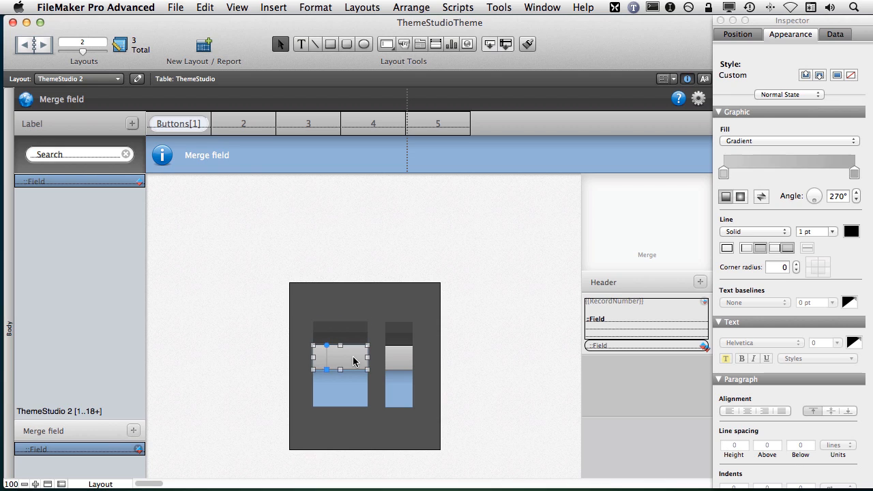
left_click(353, 382)
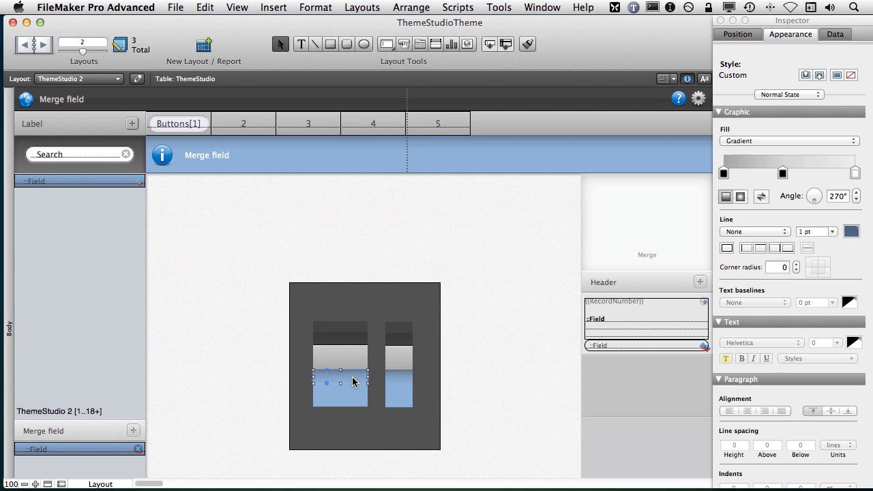
Step: Recolour the solid blue block in the wider stack to a gold with hue 48° and saturation 43%
left_click(352, 396)
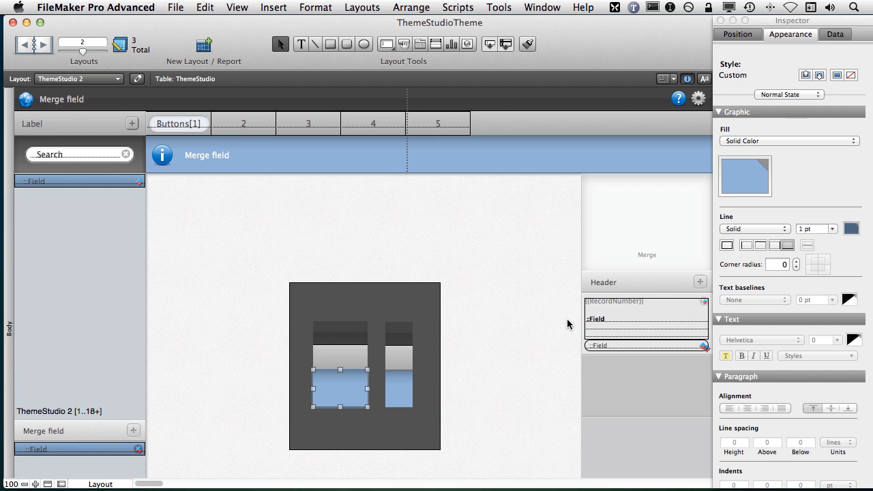
left_click(743, 179)
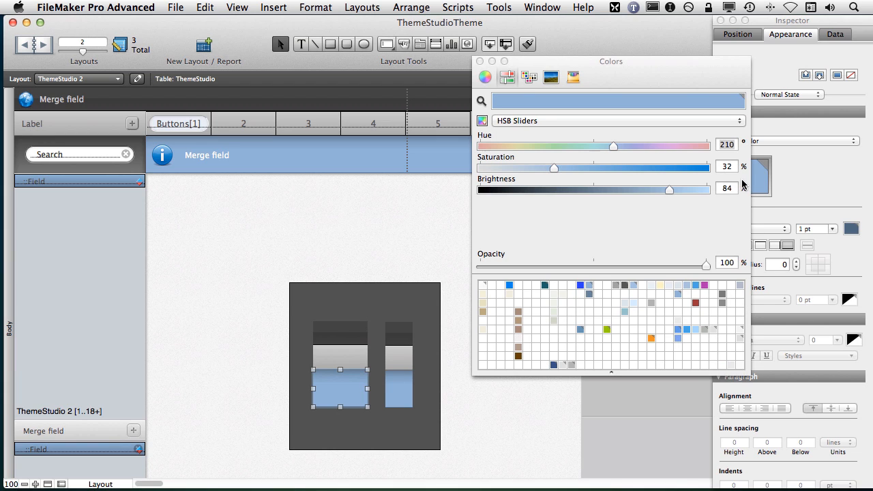
left_click(522, 145)
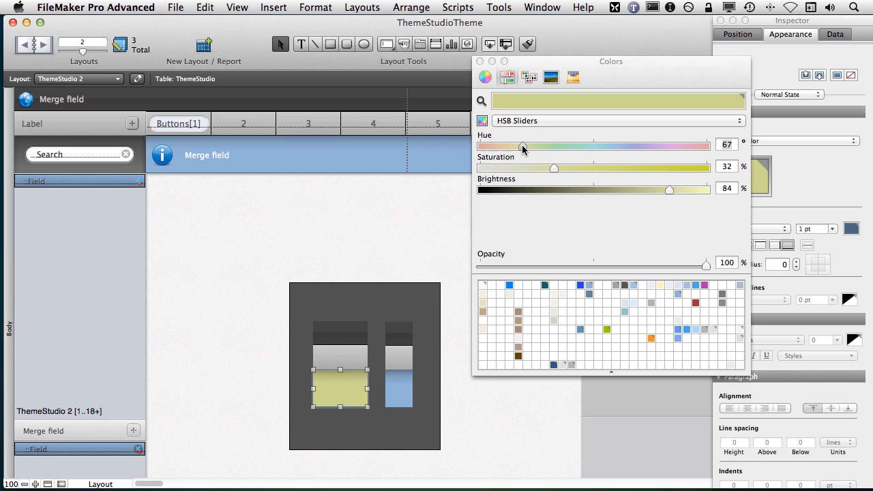
left_click_drag(522, 146, 511, 148)
left_click_drag(554, 168, 577, 170)
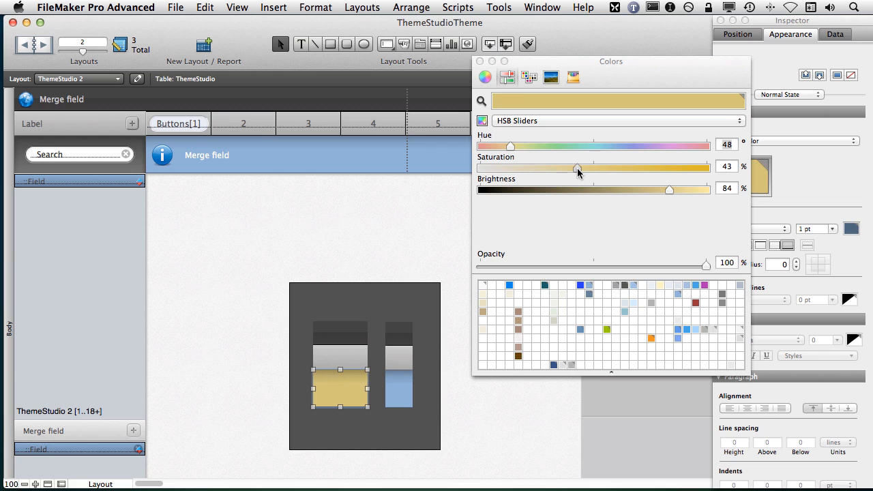
left_click(479, 62)
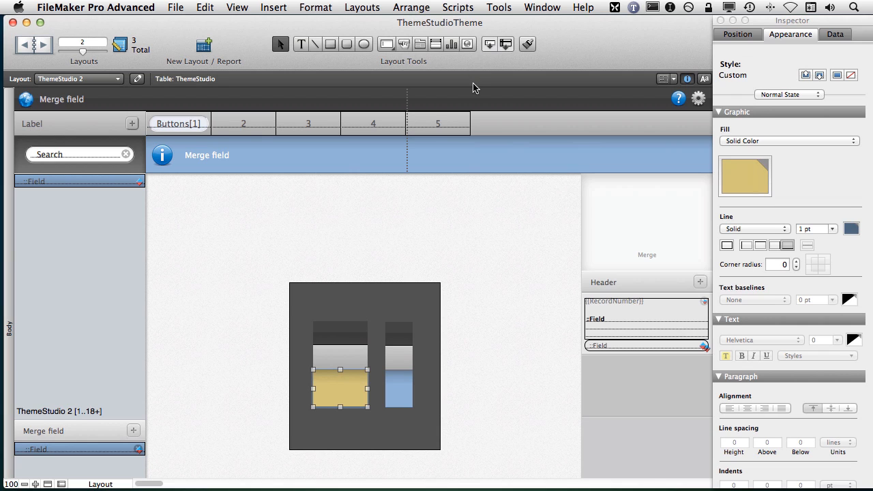
left_click(479, 352)
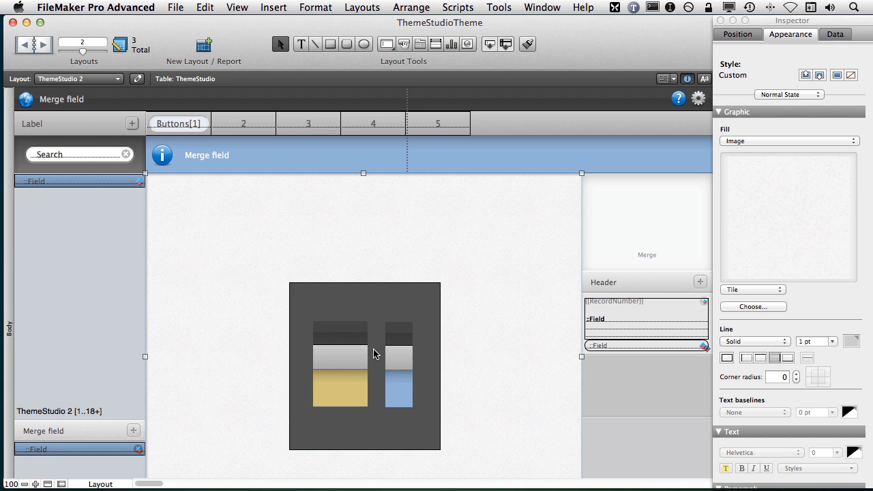
Step: Capture a screenshot strip of 5 × 126 pixels down the full height of the wider colour stack and preview it in Finder
key("super+shift+4")
left_click_drag(342, 321, 346, 408)
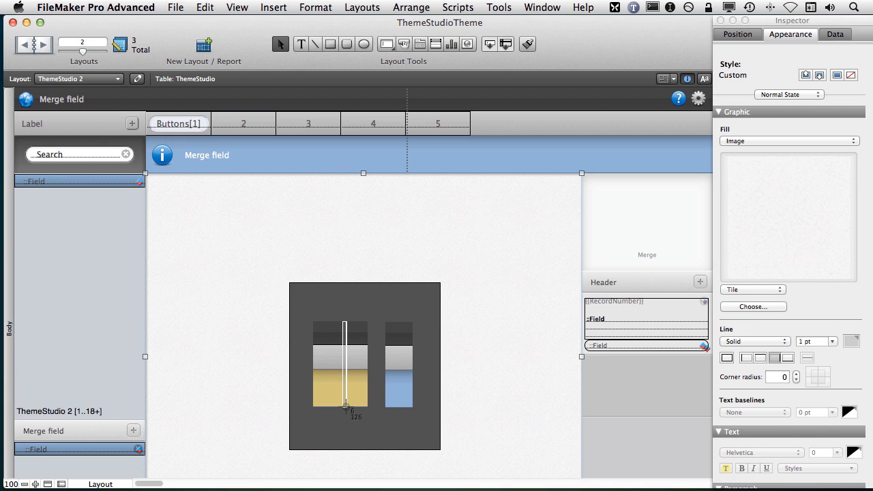
left_click_drag(346, 408, 345, 407)
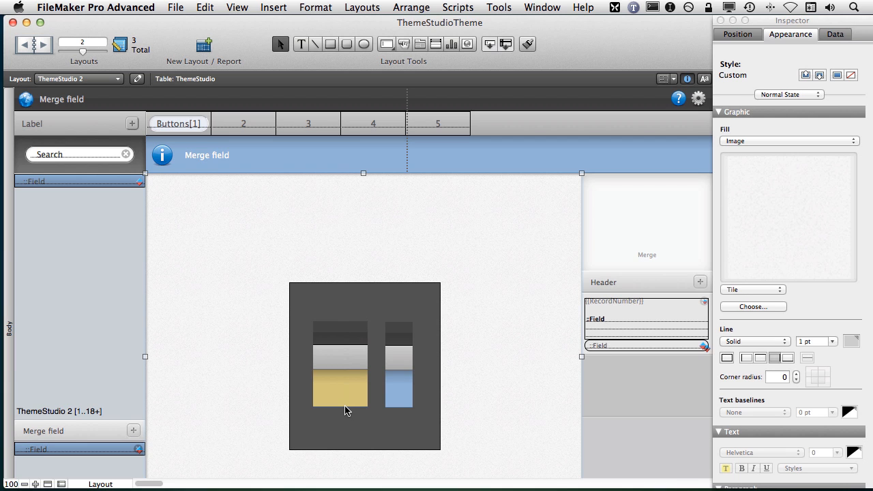
key("super+Tab")
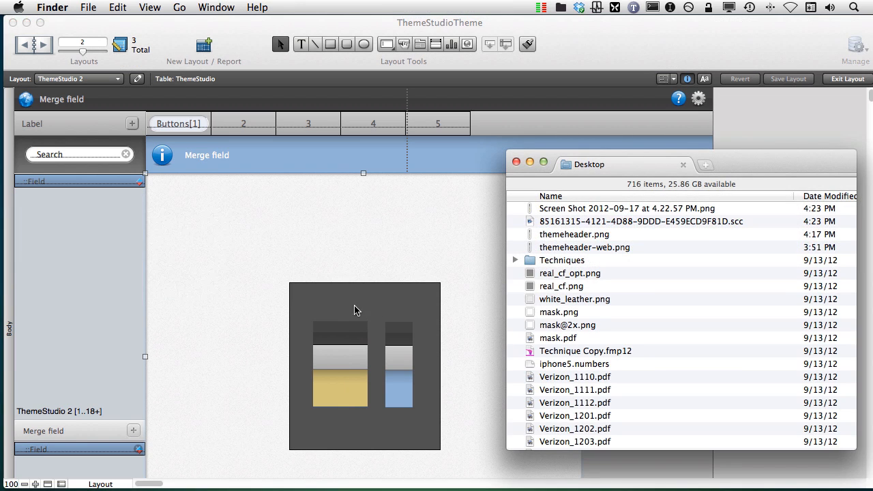
left_click(577, 211)
key("space")
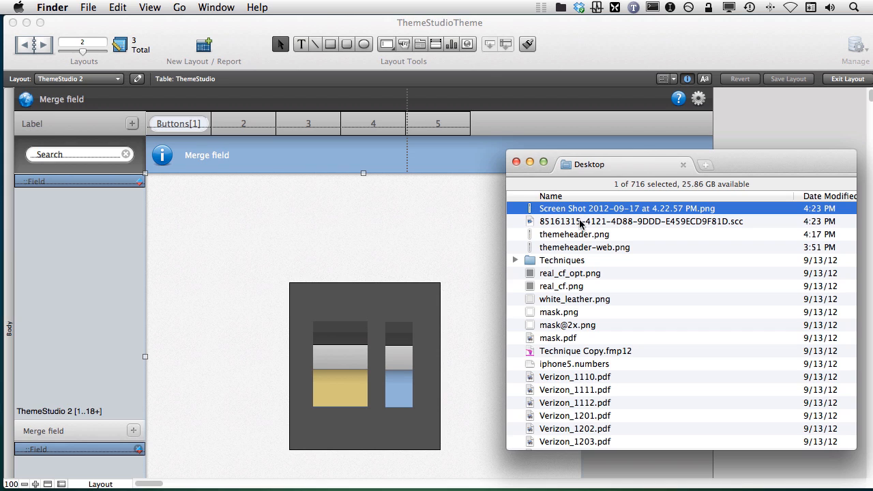
Step: Delete the old themeheader.png from the Desktop and rename the new screenshot themeheader.png
left_click(573, 236)
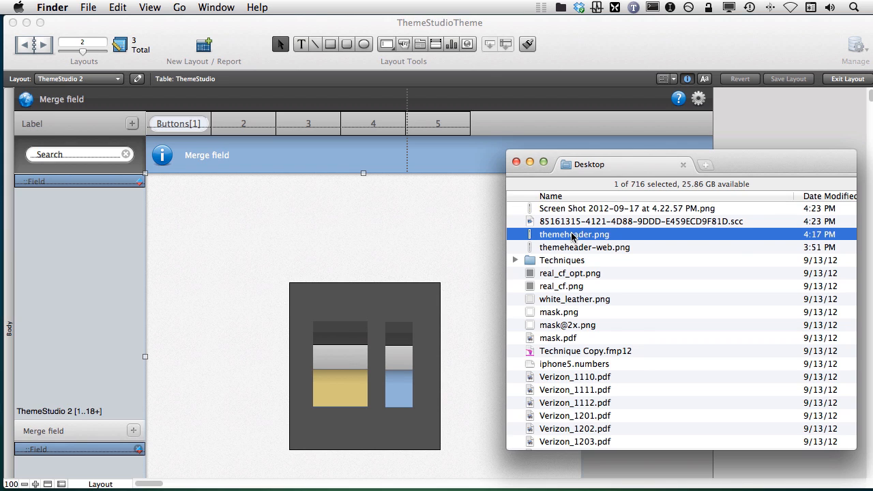
key("super+BackSpace")
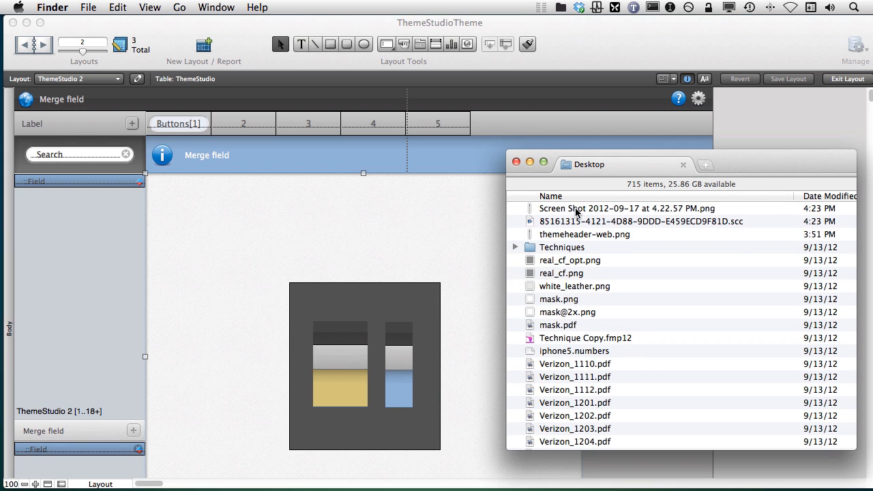
left_click(564, 208)
key("Return")
type("themehead")
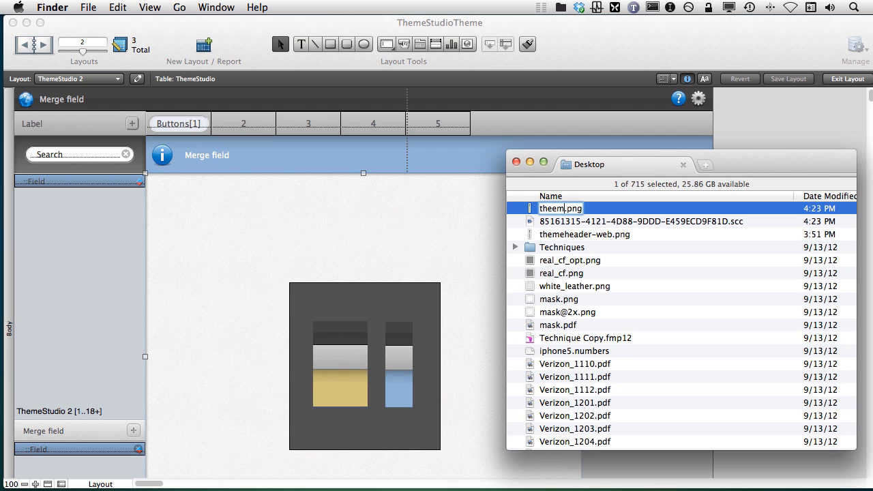
type("er")
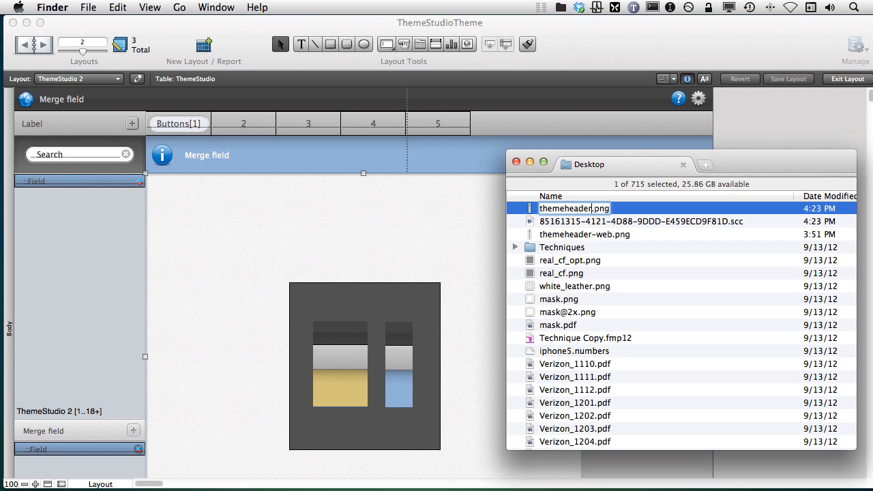
key("Return")
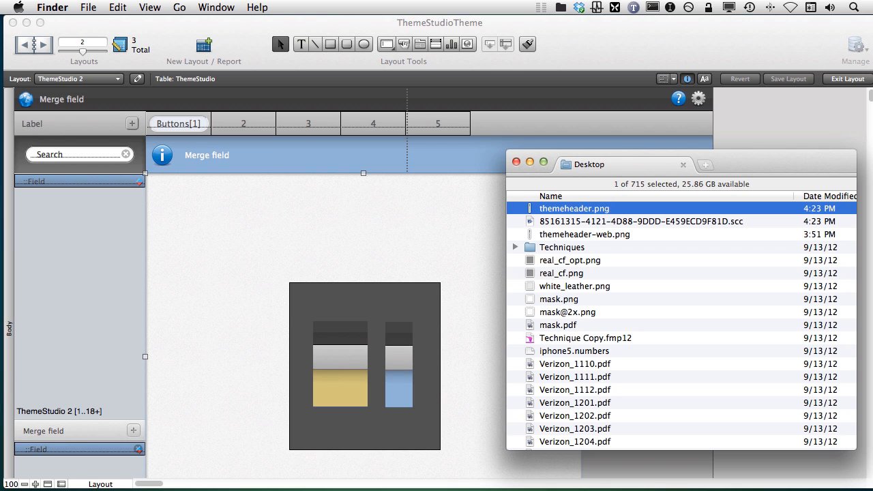
Step: Check the file size and image details of themeheader.png
scroll(614, 220, "right", 5)
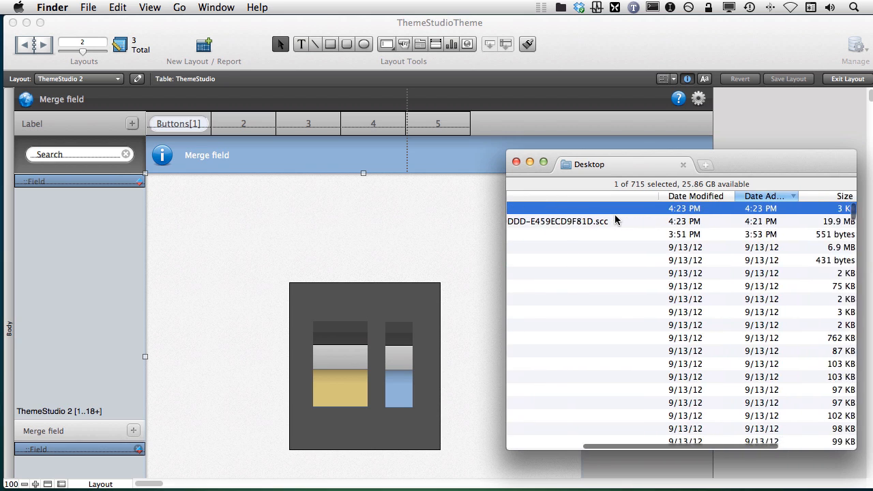
scroll(615, 219, "right", 4)
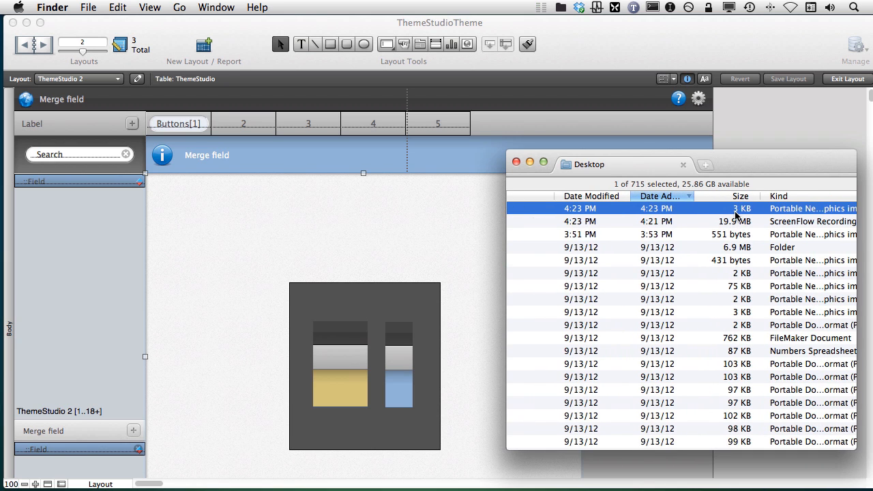
key("super+i")
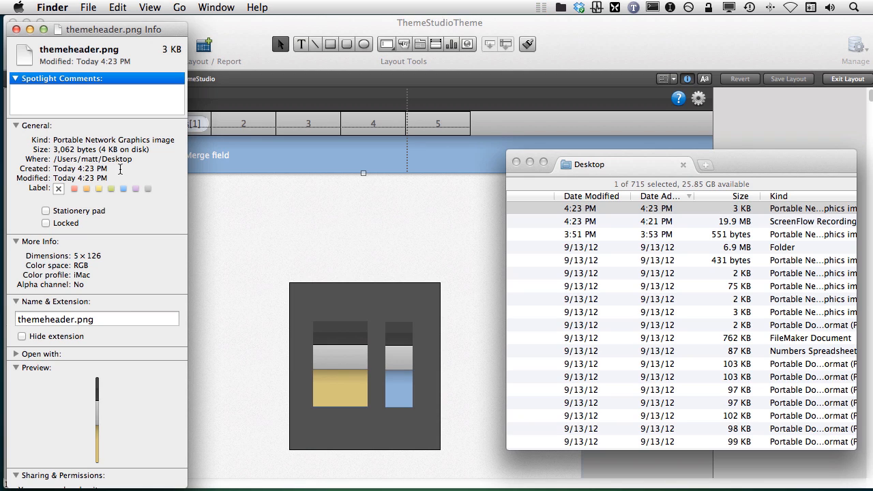
key("cmd+w")
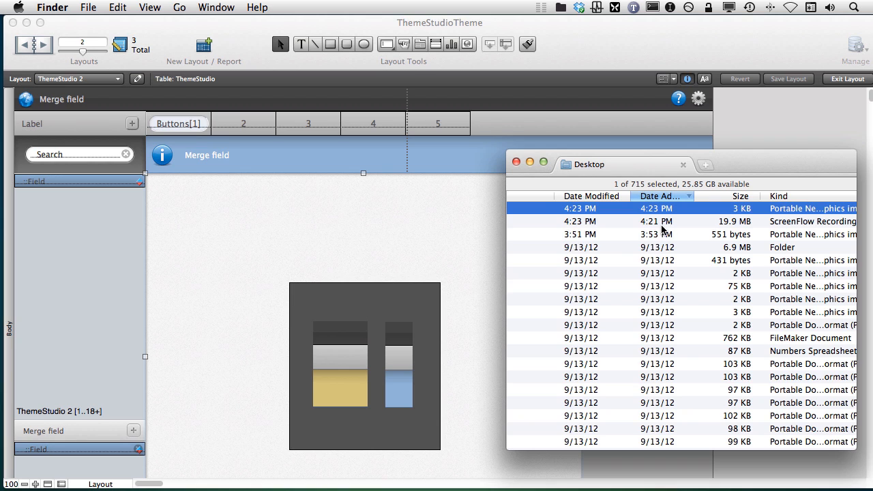
Step: Open themeheader.png with ImageOptim to compress it, and close ImageOptim when it is done
scroll(635, 225, "left", 10)
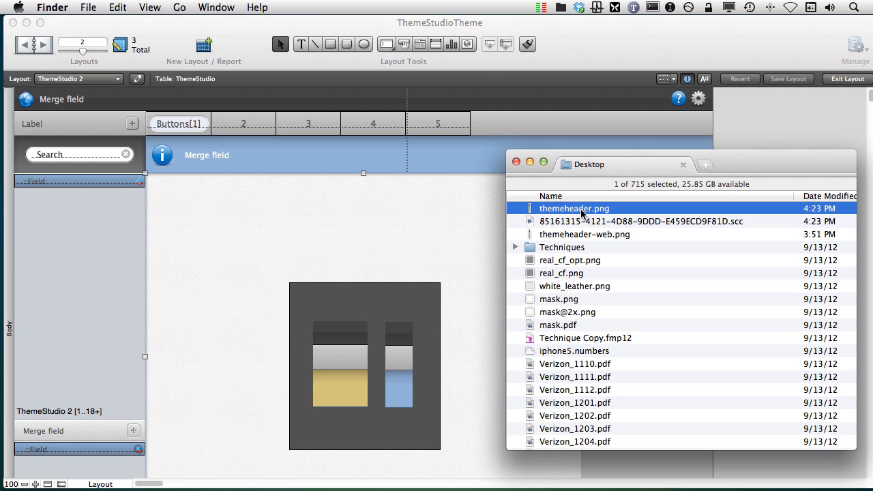
key("super+c")
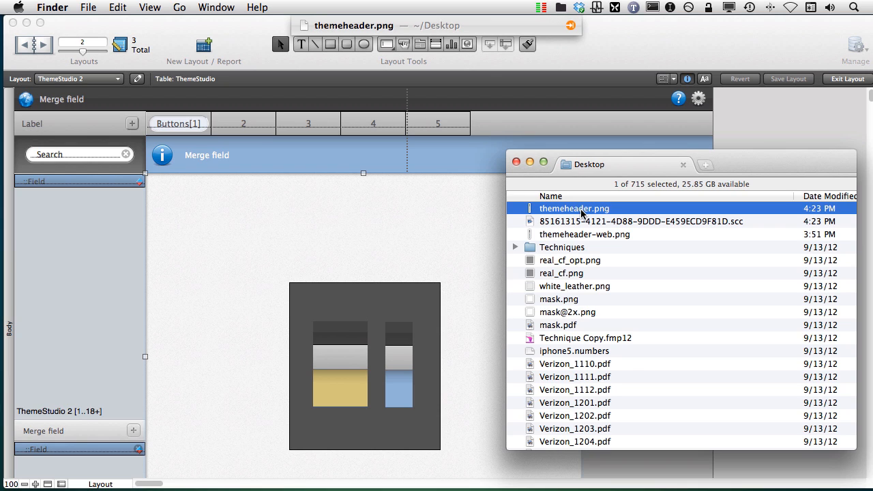
key("Tab")
type("lop")
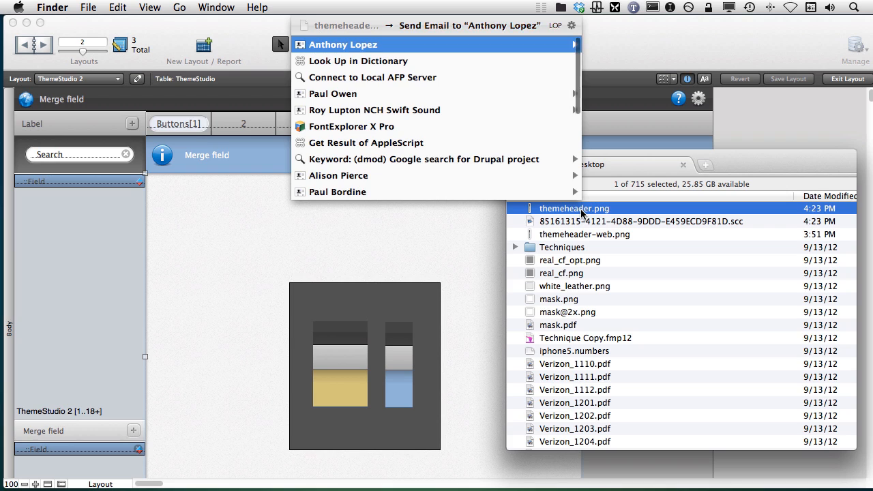
type("opt")
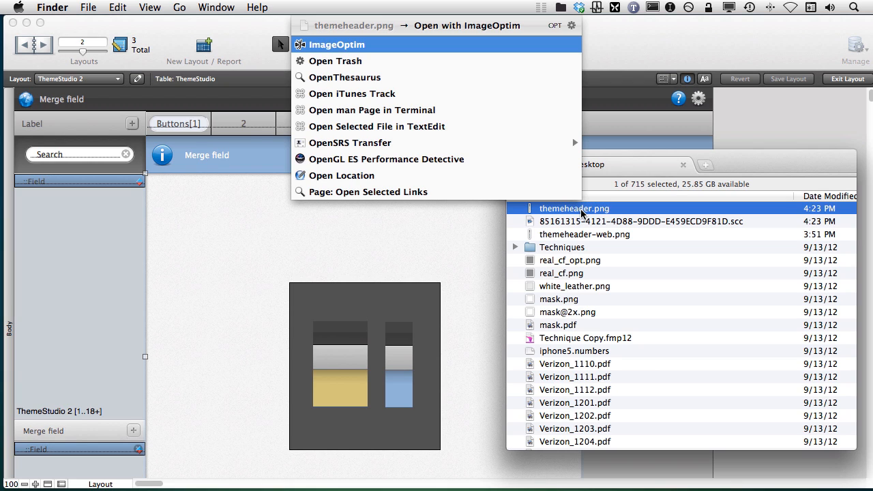
key("Return")
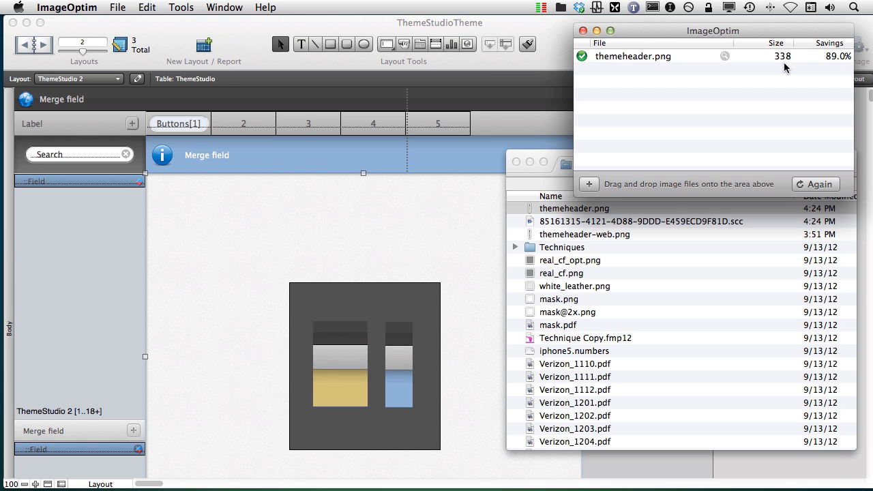
left_click(583, 31)
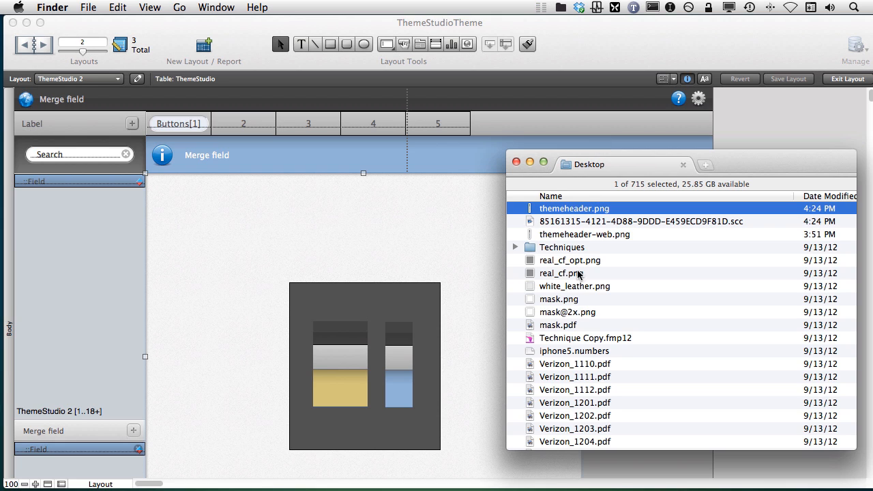
Step: Switch back to FileMaker Pro and replace the narrow object's fill image with themeheader.png from the Desktop
left_click(492, 309)
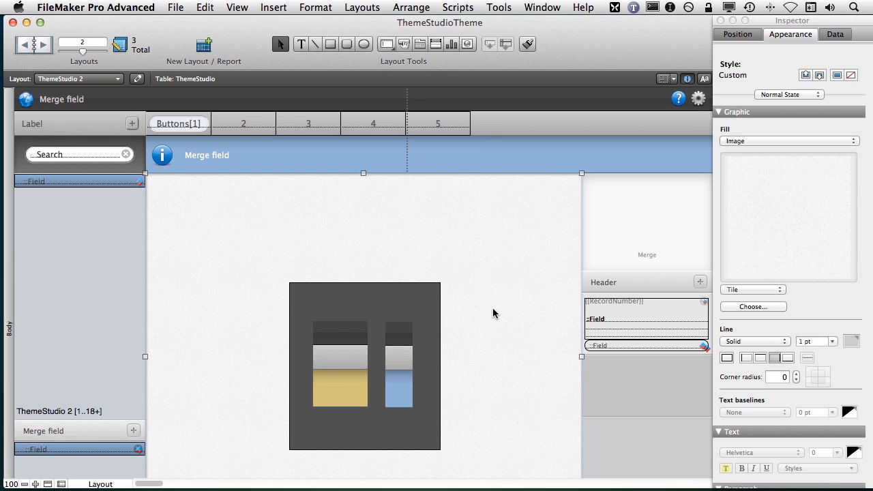
left_click(402, 347)
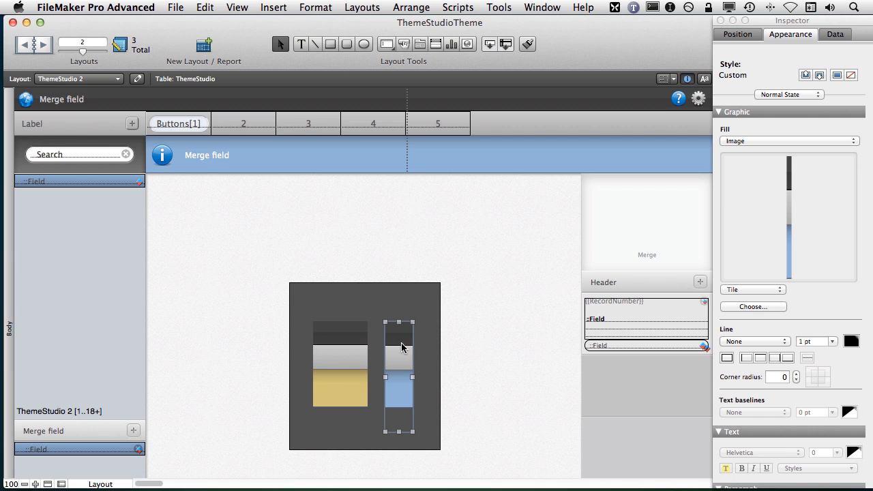
left_click(767, 307)
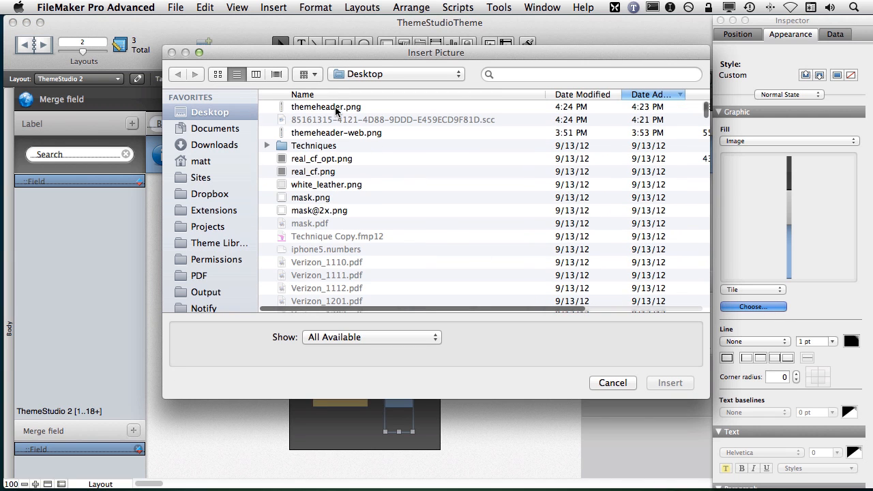
left_click(336, 108)
left_click(669, 382)
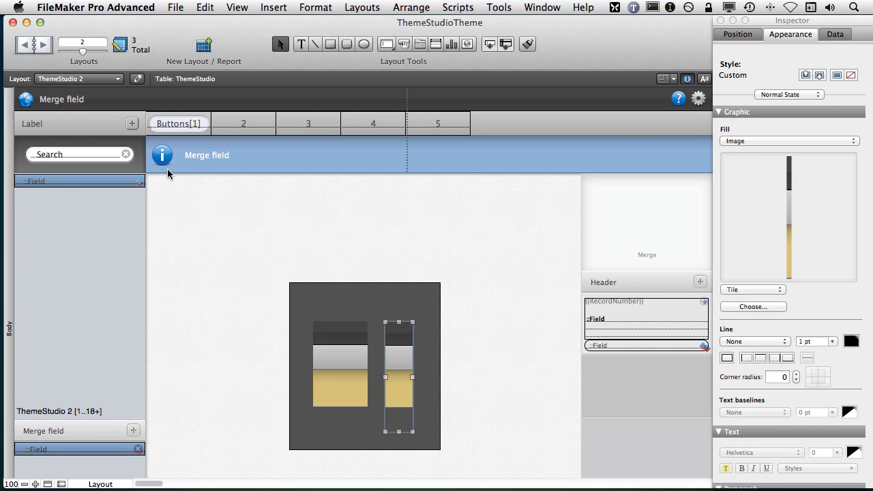
Step: Paste the narrow object's copied style onto the layout's Body part
left_click(9, 132)
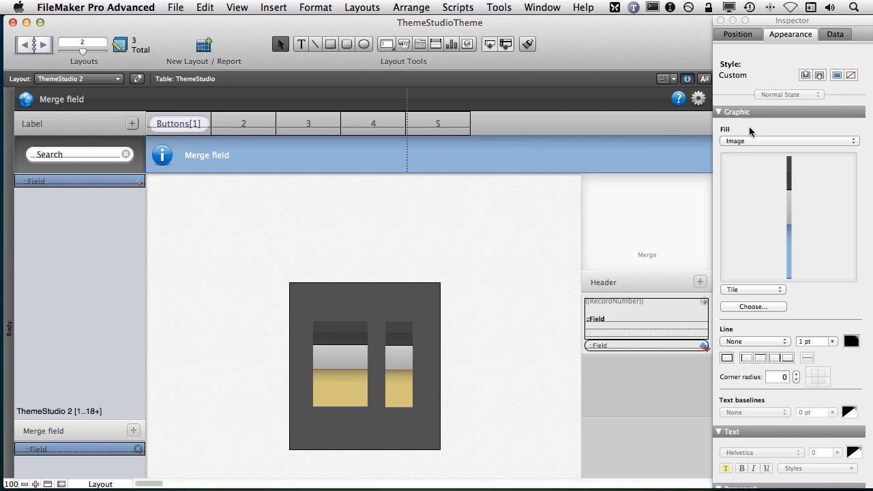
left_click(819, 76)
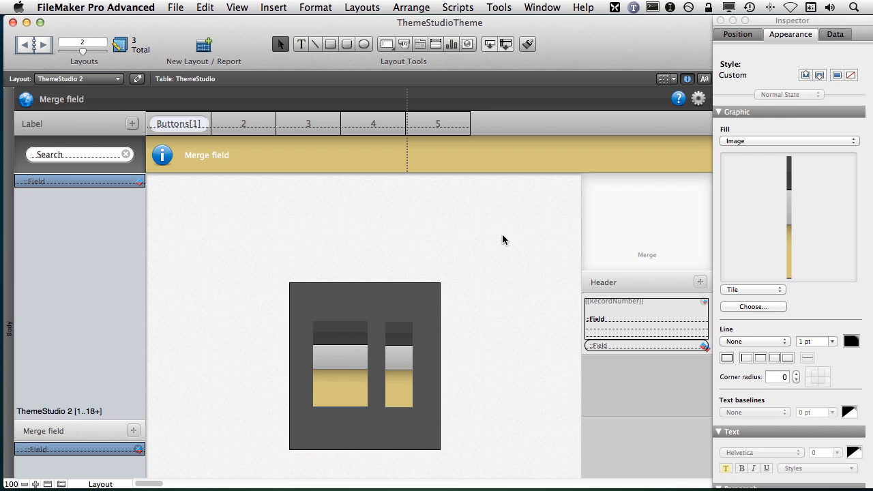